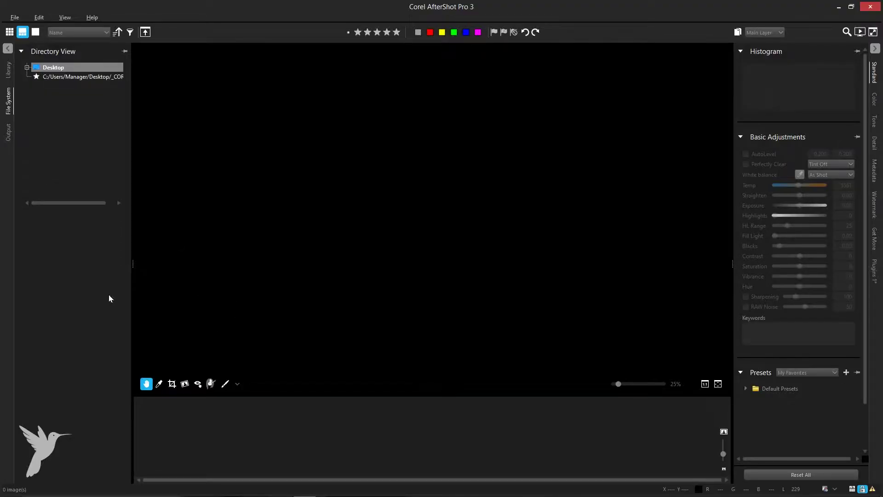
# - Browse to Desktop > _COREL > tom-tuts1 and select the IMG_0077.CR2 portrait
pyautogui.click(50, 78)
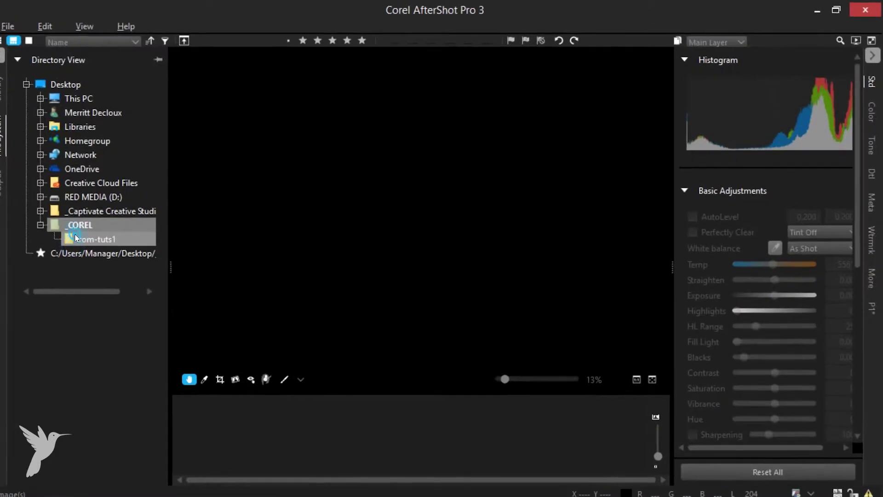
pyautogui.click(94, 239)
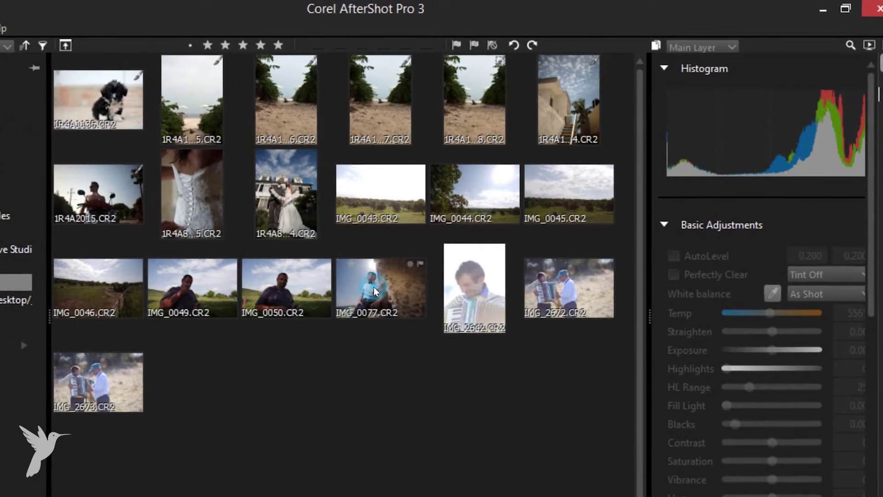
pyautogui.click(373, 287)
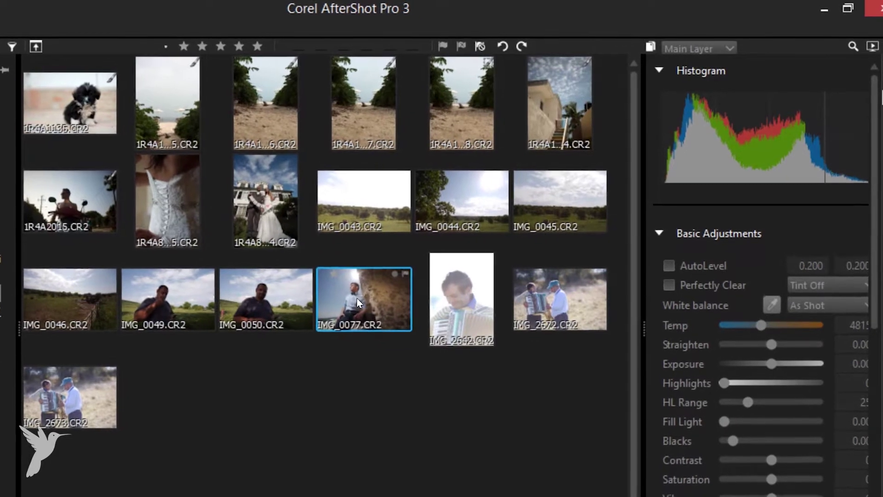
# - Open IMG_0077 full-size and add a Heal/Clone/Blemish layer with the Blemish Remover
pyautogui.doubleClick(345, 305)
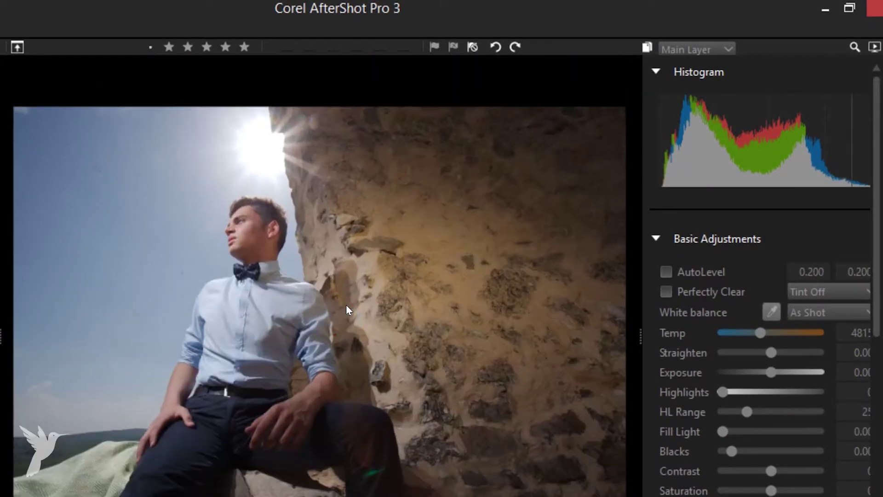
pyautogui.scroll(5, 100, 299)
pyautogui.scroll(2, 101, 299)
pyautogui.scroll(-3, 270, 312)
pyautogui.scroll(-3, 269, 313)
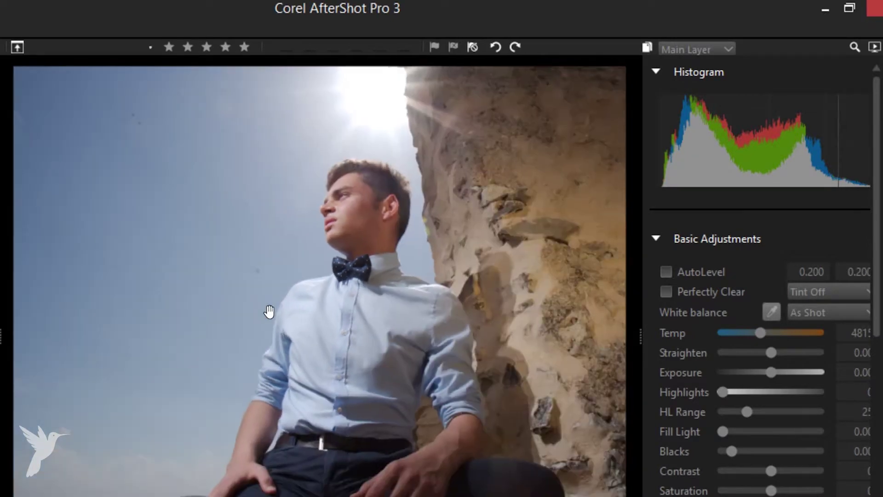
pyautogui.scroll(-2, 269, 312)
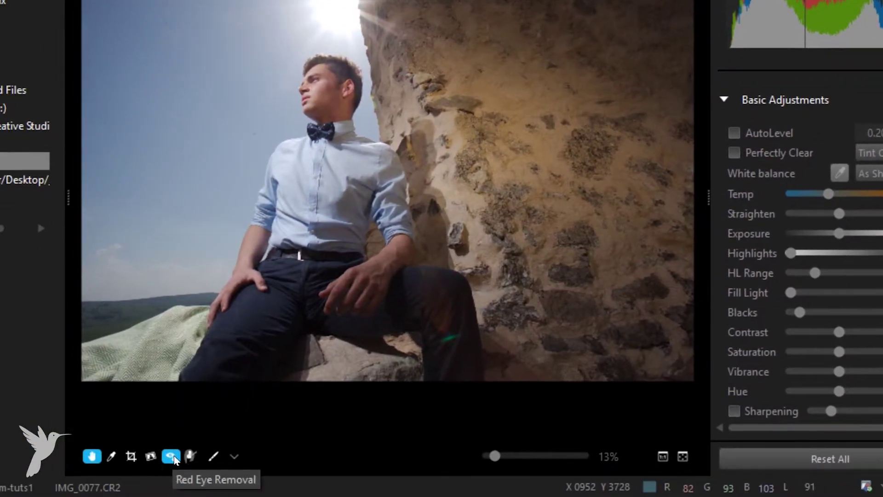
pyautogui.click(198, 462)
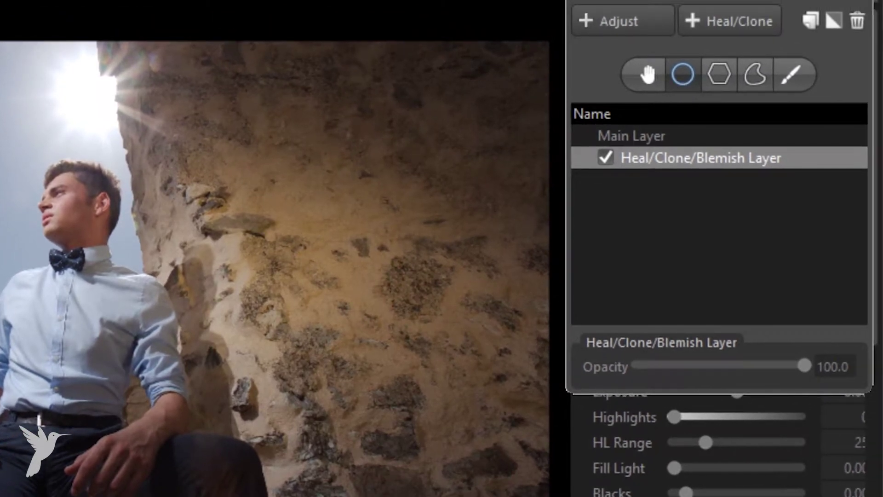
pyautogui.scroll(5, 306, 443)
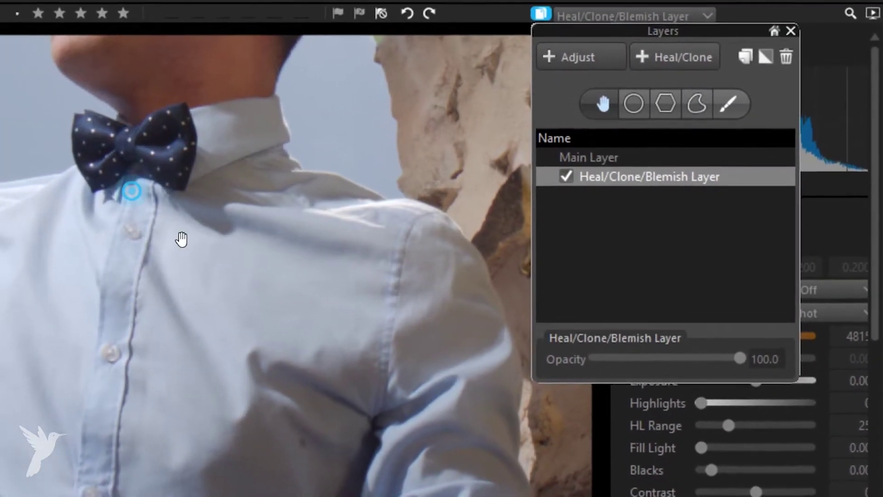
# - Pan to the sky and place blemish circle clones over each dust spot
pyautogui.moveTo(159, 122)
pyautogui.mouseDown()
pyautogui.moveTo(327, 307)
pyautogui.moveTo(442, 203)
pyautogui.mouseUp()
pyautogui.scroll(5, 256, 394)
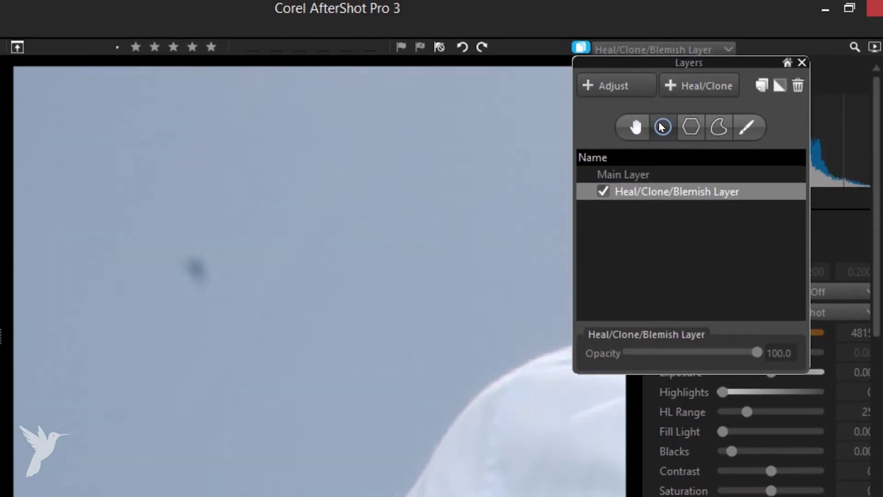
pyautogui.click(193, 262)
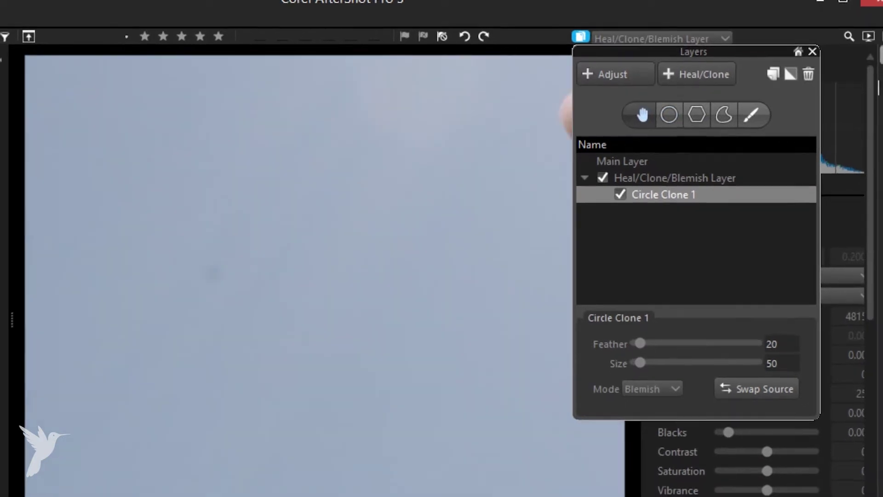
pyautogui.click(231, 255)
pyautogui.moveTo(470, 287); pyautogui.dragTo(338, 200)
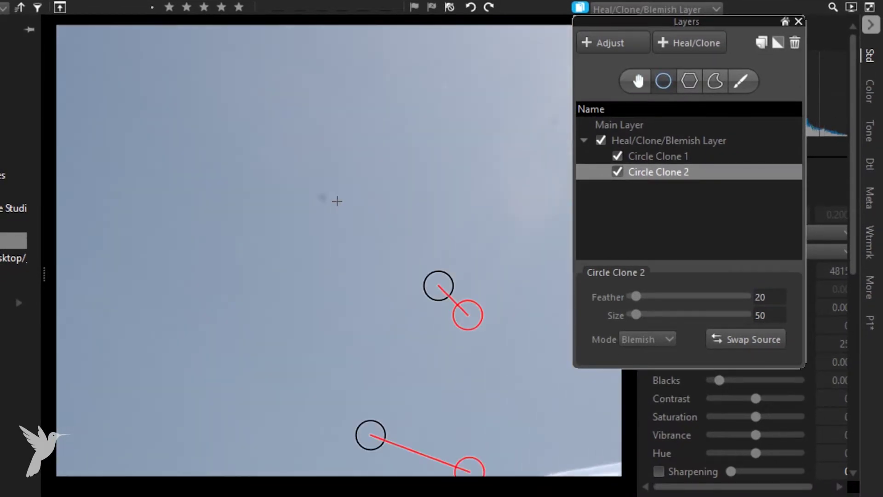
pyautogui.click(337, 207)
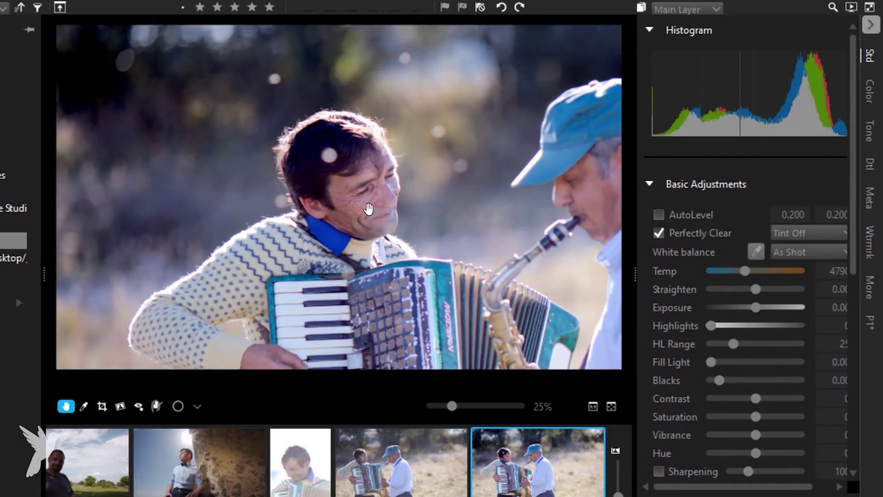
pyautogui.scroll(3, 337, 163)
pyautogui.scroll(2, 337, 163)
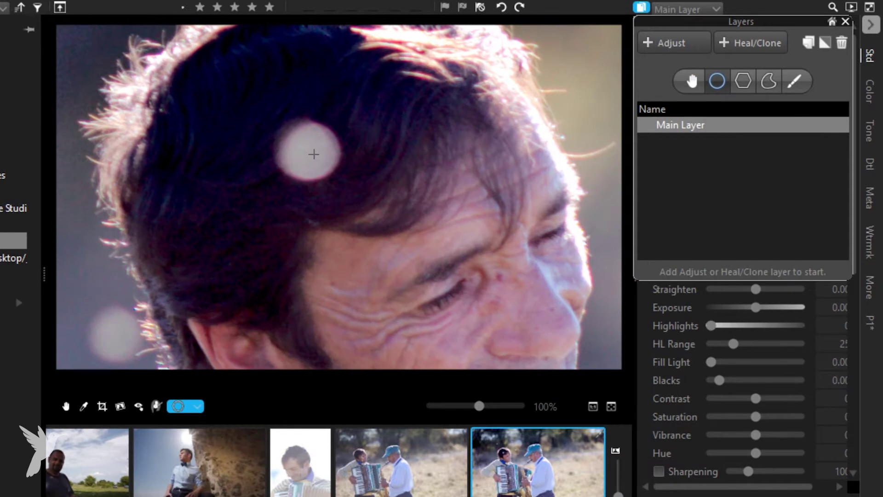
# - Place a blemish circle clone over the bright spot in the accordion player's hair
pyautogui.click(749, 43)
pyautogui.click(310, 148)
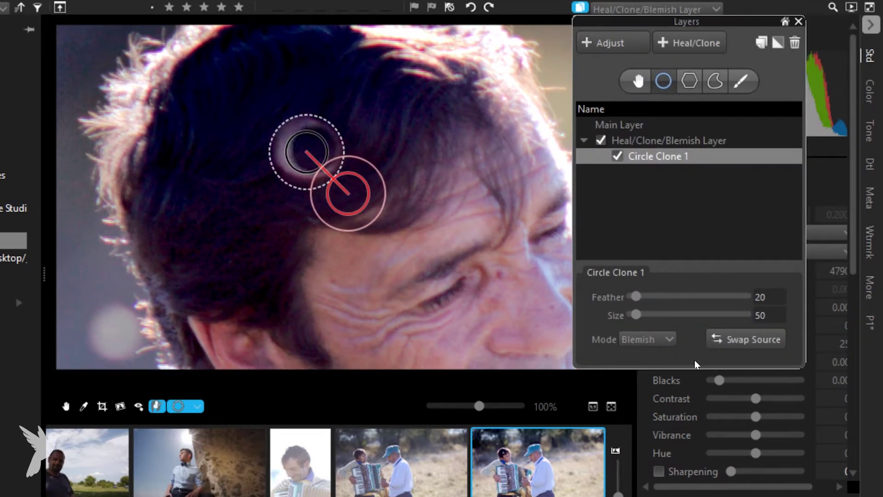
# - Move Circle Clone 1's source onto matching hair and set size 134, feather 39
pyautogui.moveTo(349, 193); pyautogui.dragTo(222, 166)
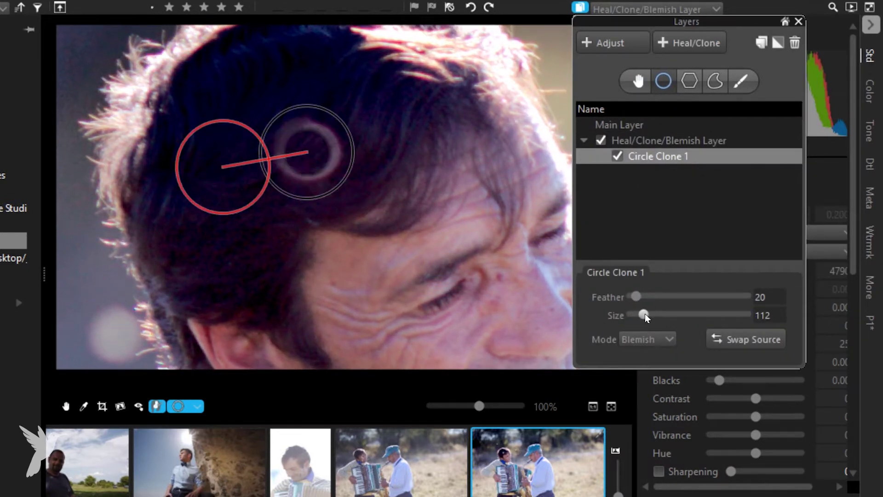
pyautogui.moveTo(645, 316); pyautogui.dragTo(652, 316)
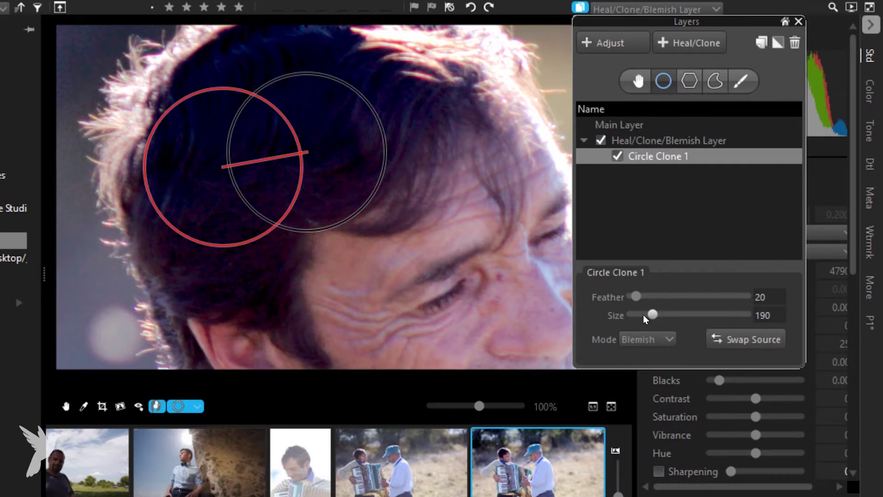
pyautogui.moveTo(652, 315); pyautogui.dragTo(641, 297)
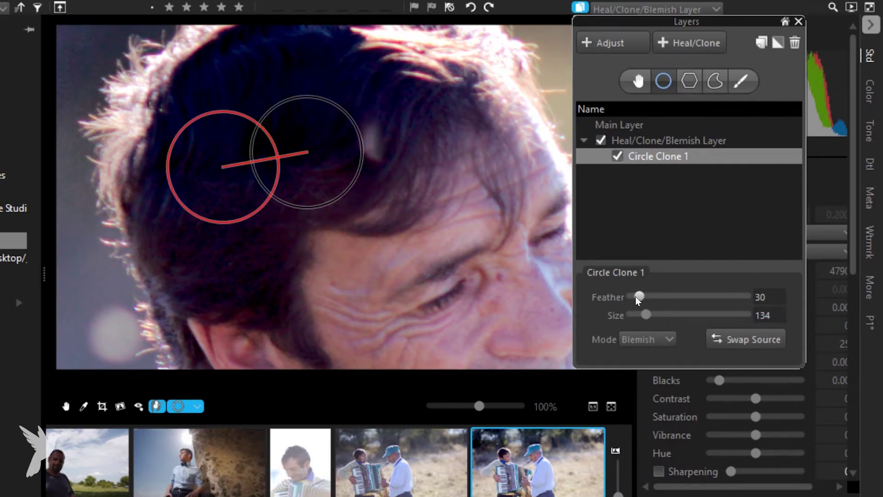
pyautogui.moveTo(639, 296); pyautogui.dragTo(647, 297)
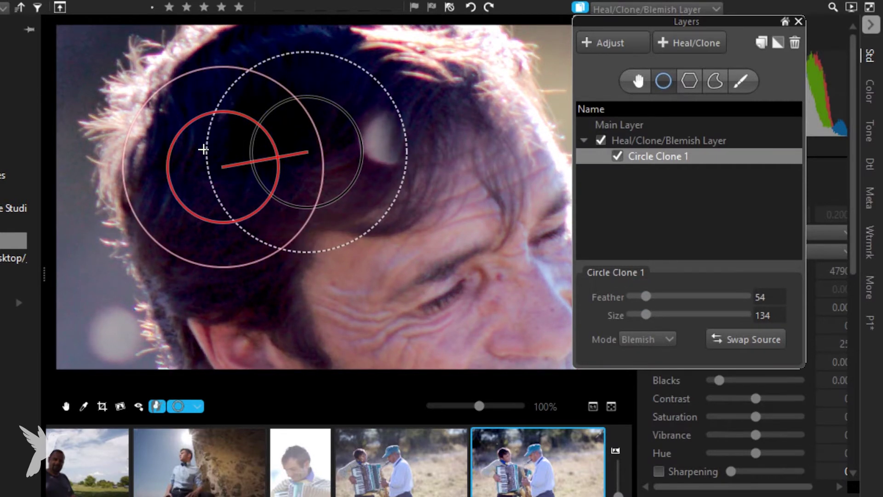
pyautogui.moveTo(196, 185); pyautogui.dragTo(183, 206)
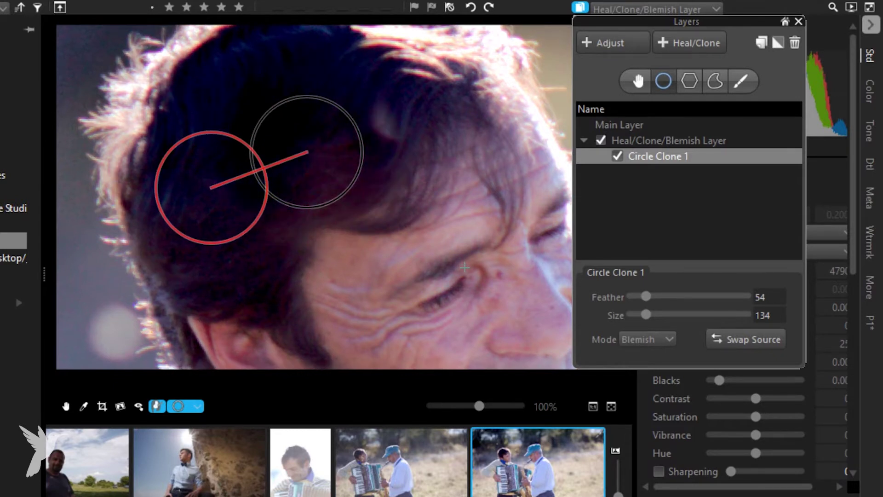
pyautogui.moveTo(211, 234); pyautogui.dragTo(212, 259)
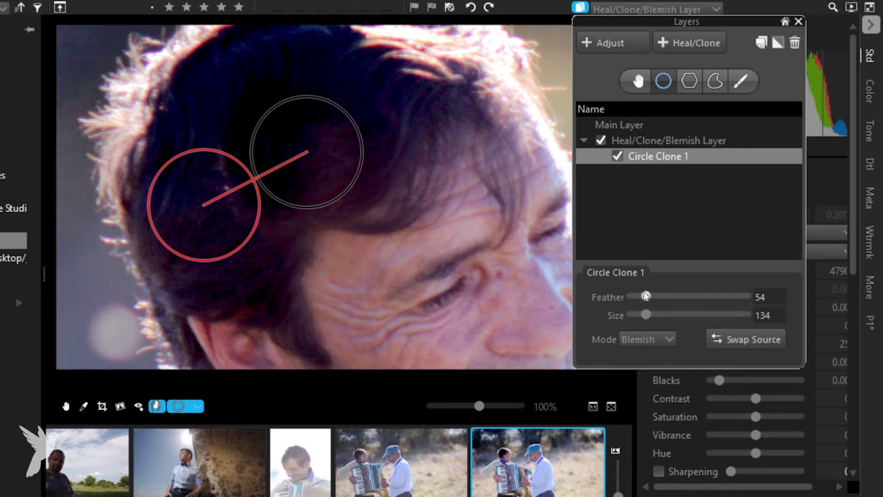
pyautogui.moveTo(646, 296); pyautogui.dragTo(642, 296)
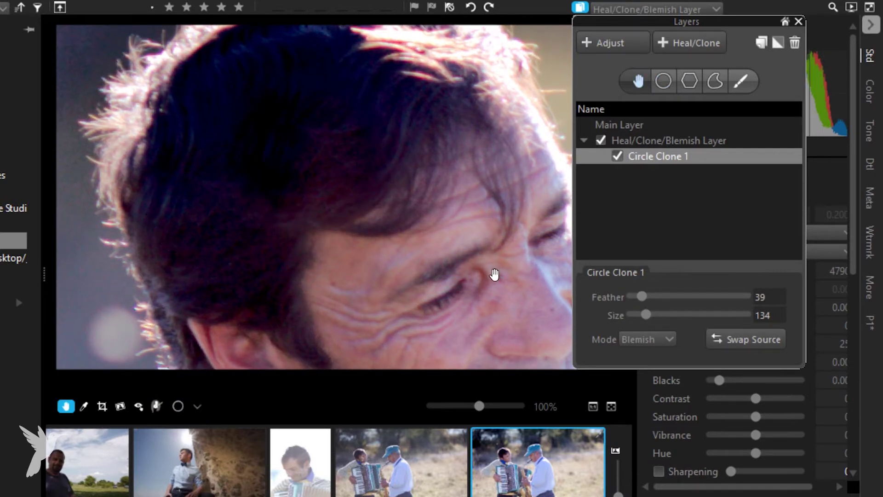
pyautogui.scroll(-2, 495, 274)
pyautogui.scroll(-2, 494, 274)
pyautogui.scroll(-2, 504, 290)
pyautogui.scroll(-2, 508, 301)
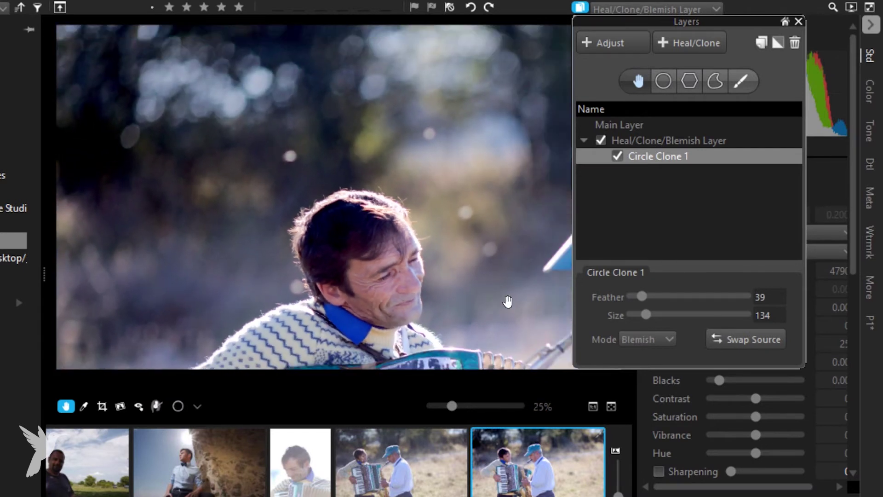
pyautogui.scroll(-2, 508, 302)
pyautogui.scroll(-1, 508, 302)
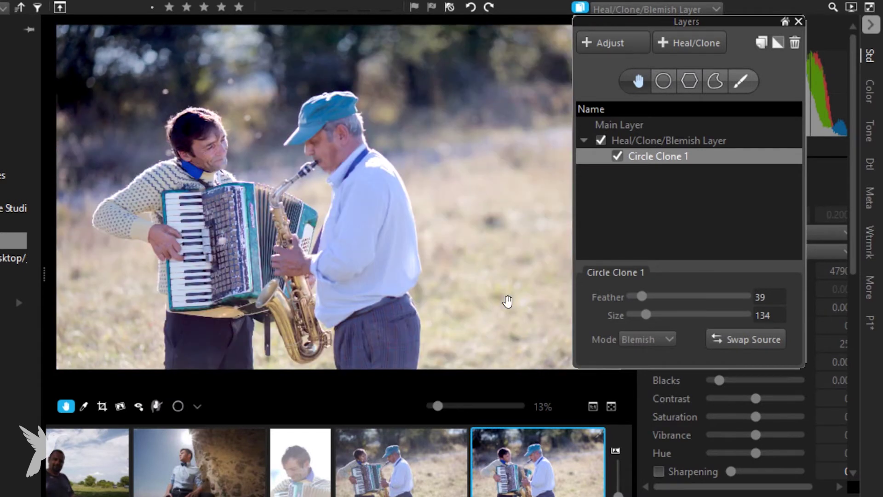